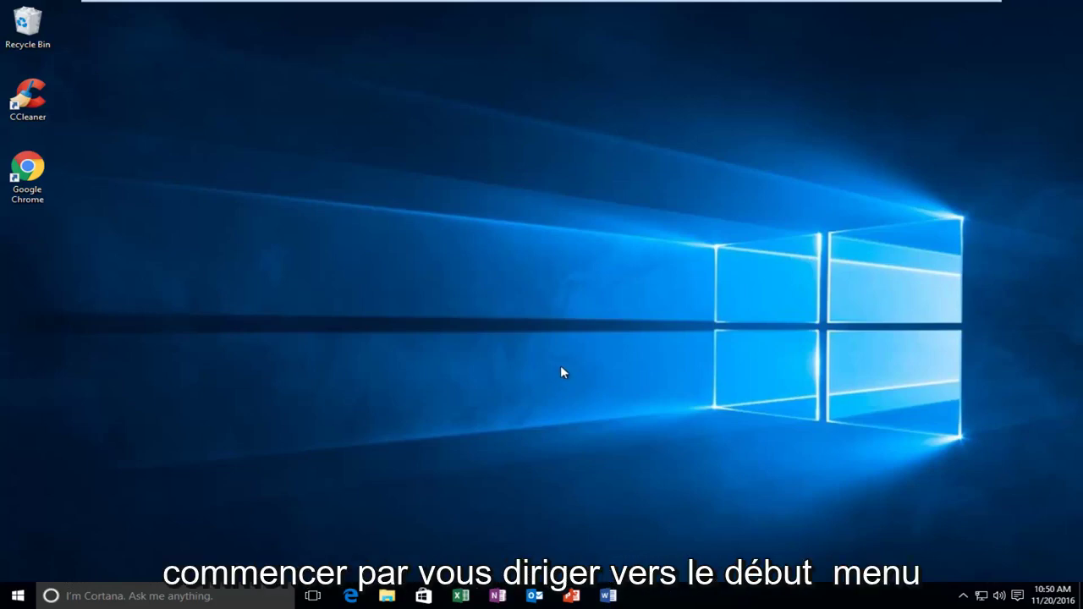
Search the Start menu for 'services' and launch the Services desktop app.
click(15, 597)
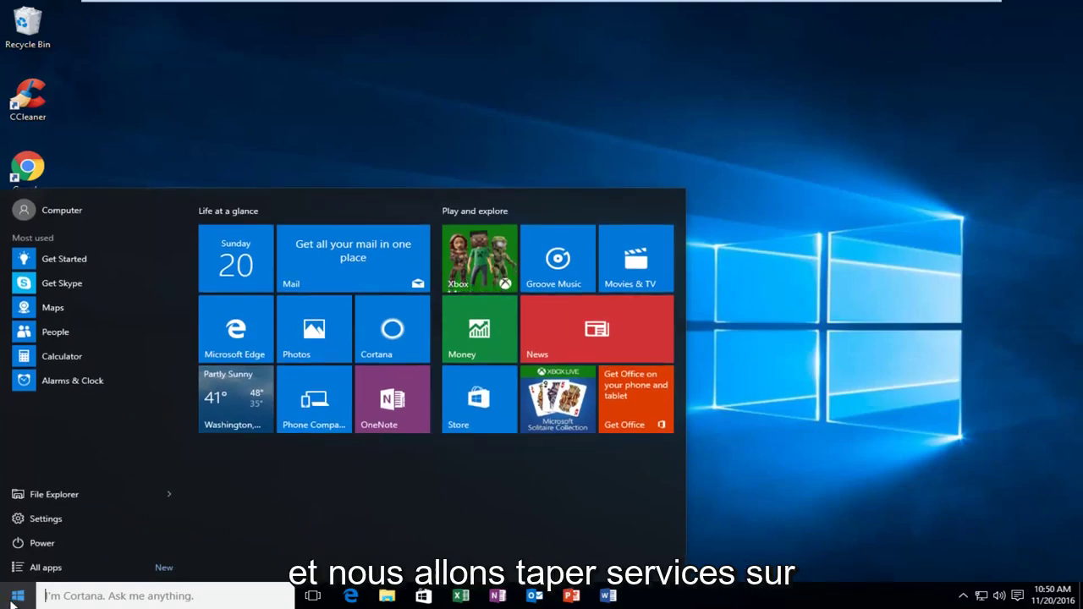
text(services)
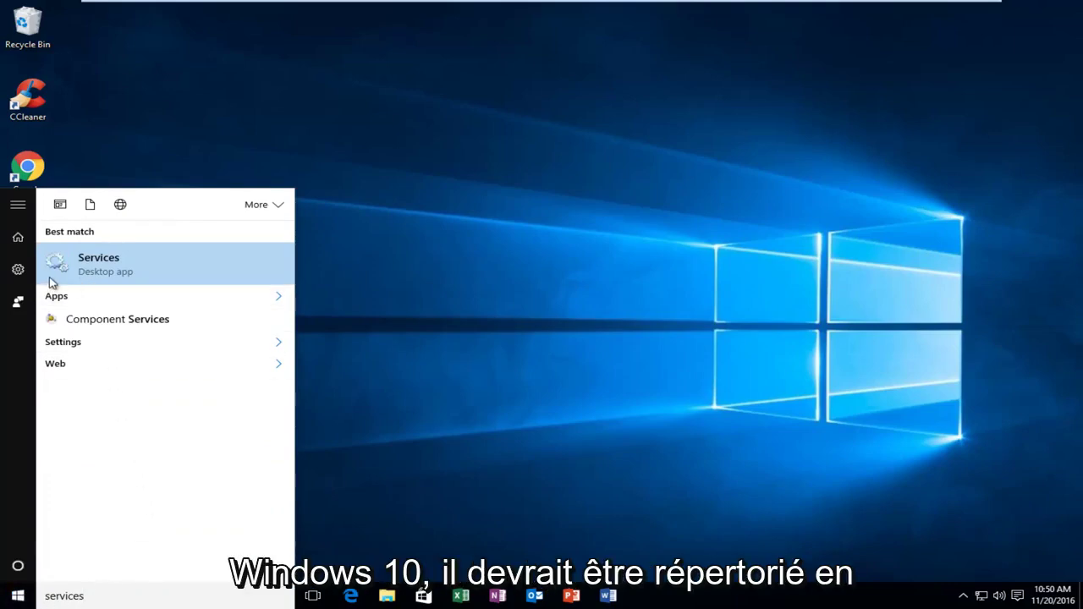
click(105, 272)
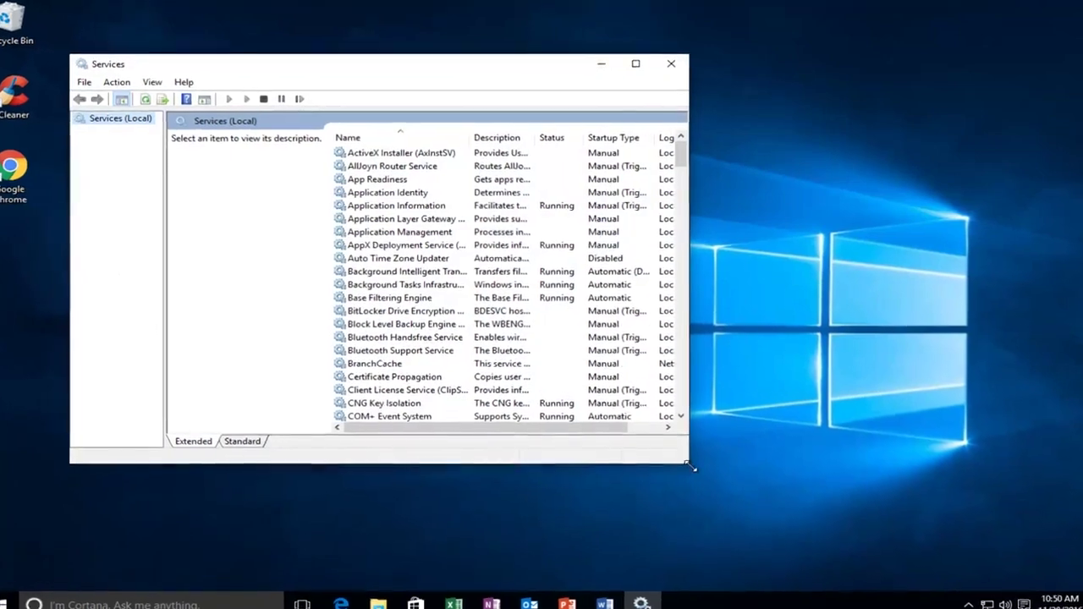
Enlarge the Services window and open the Block Level Backup Engine Service properties.
drag(701, 484, 954, 541)
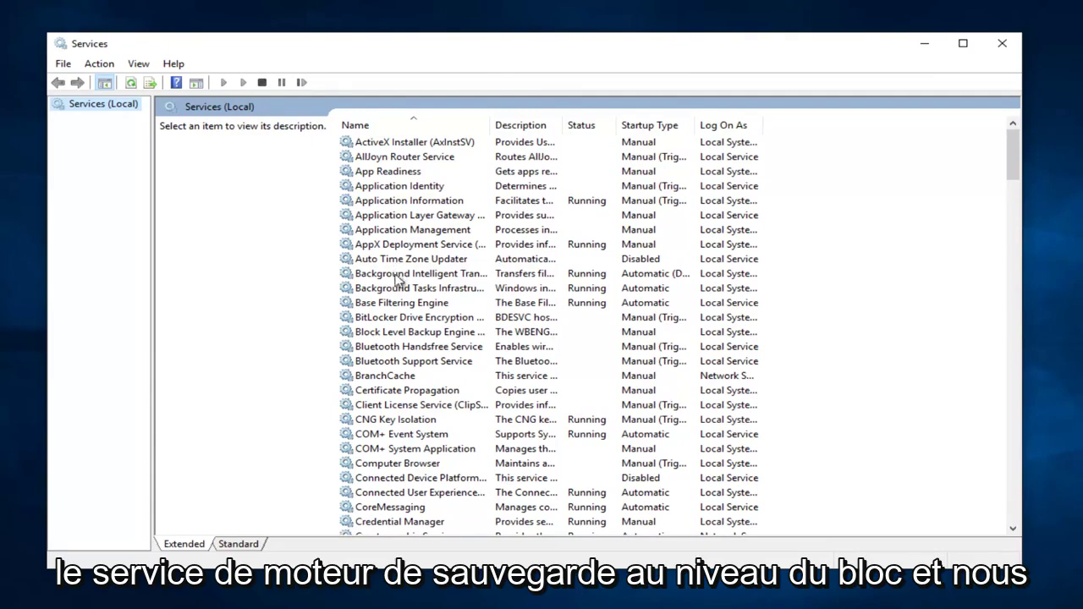
click(408, 334)
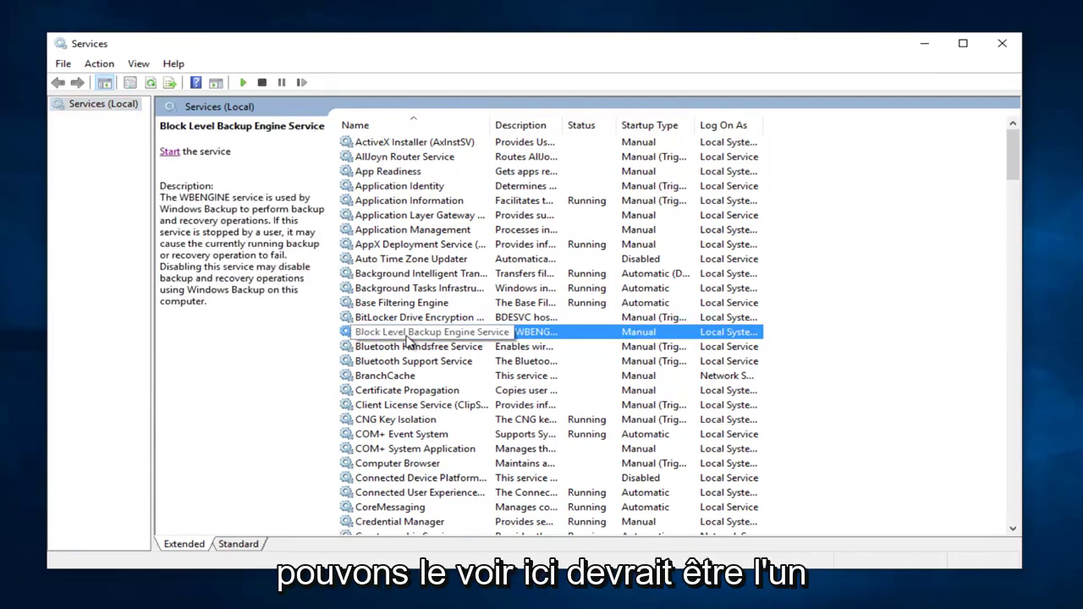
right_click(379, 337)
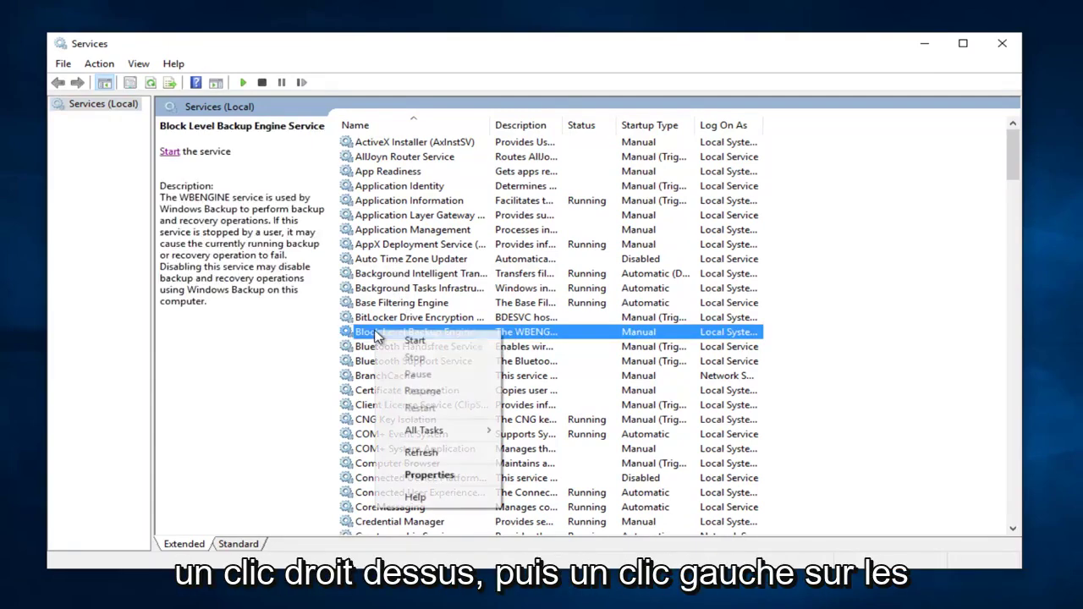
click(424, 479)
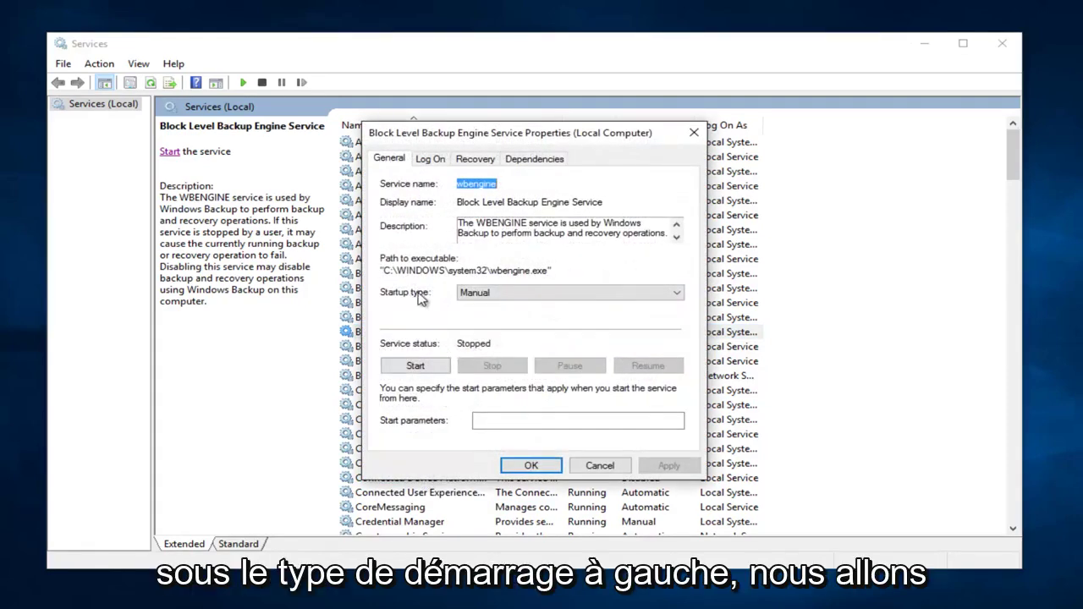
Set its startup type to Automatic, apply, start the service, and confirm with OK.
click(677, 295)
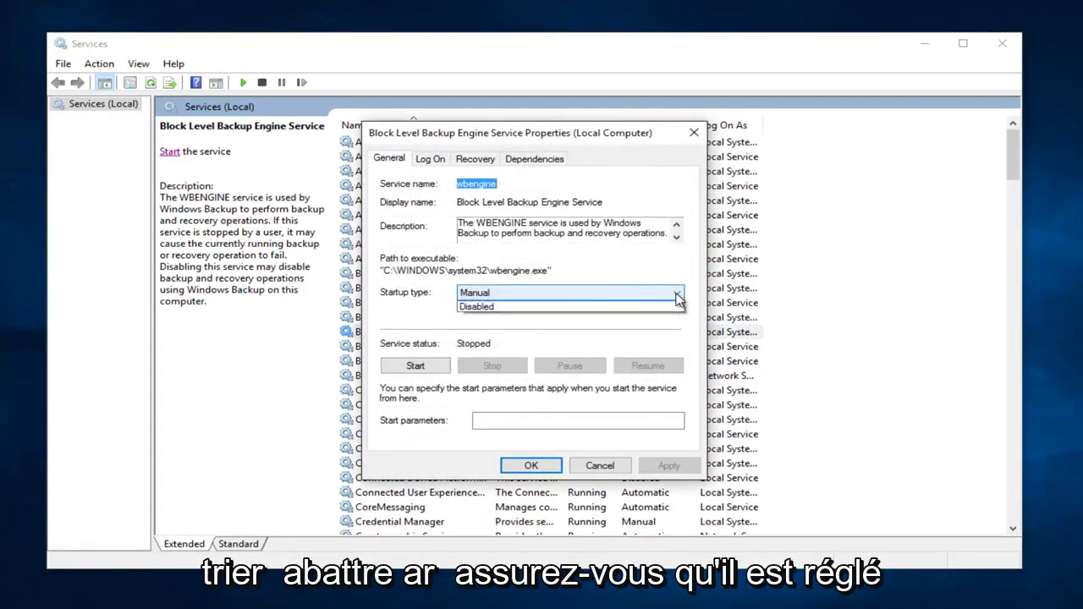
click(486, 319)
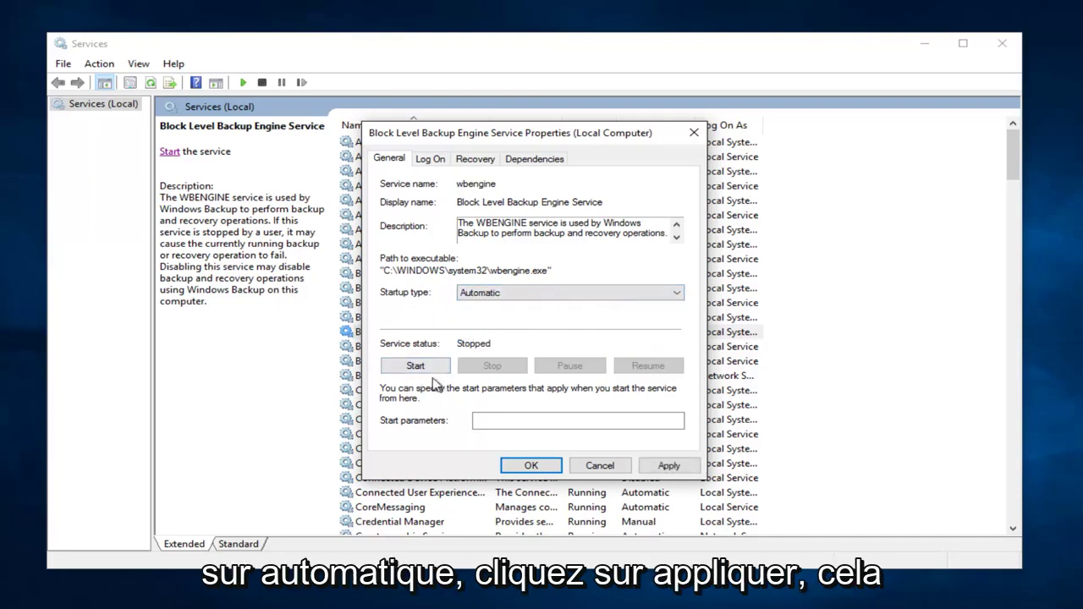
click(658, 465)
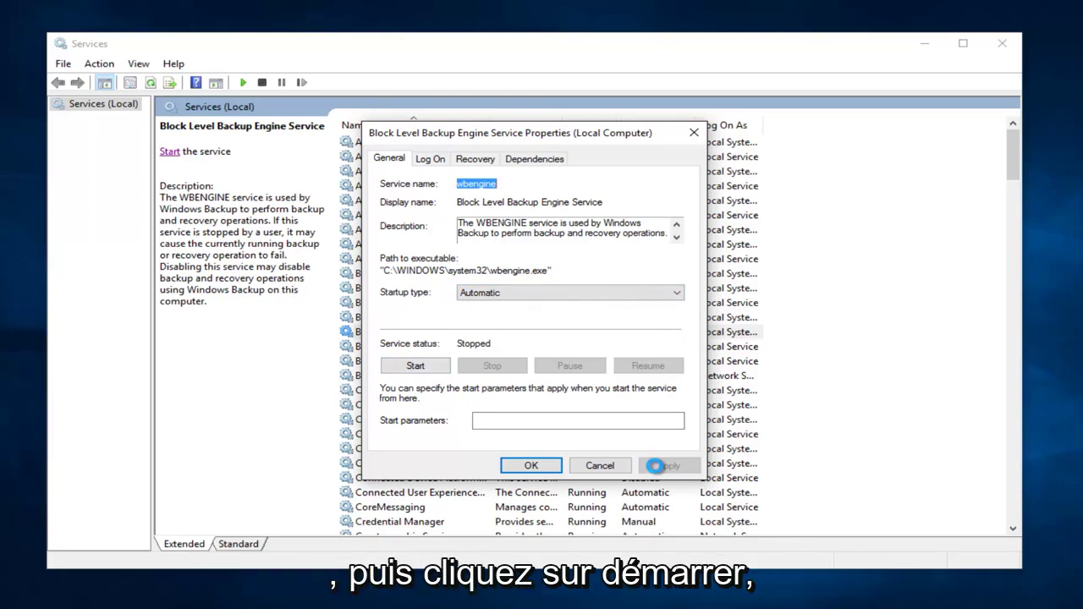
click(408, 369)
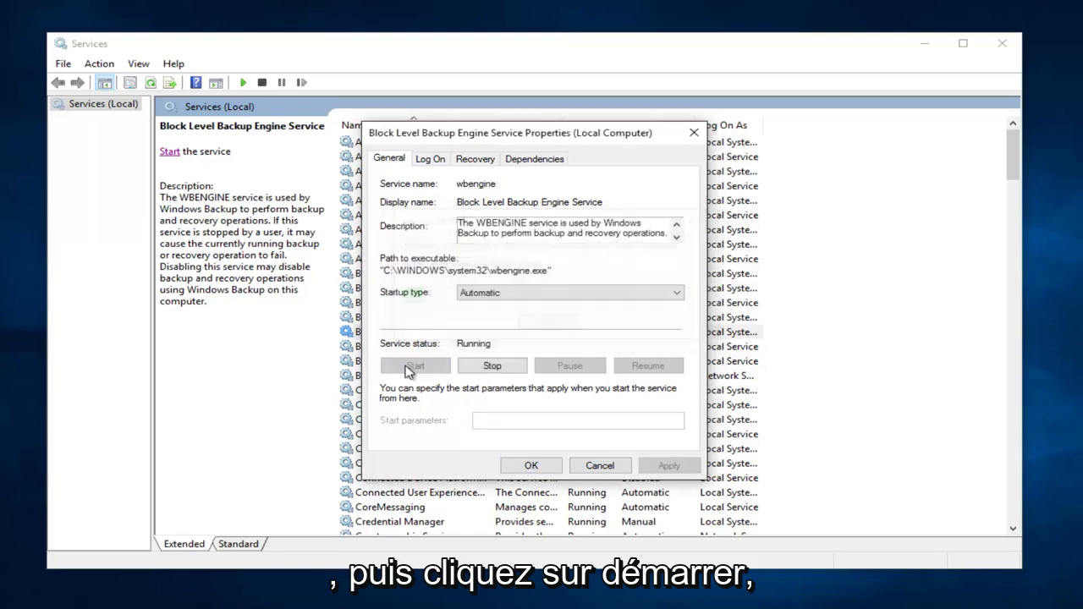
click(531, 466)
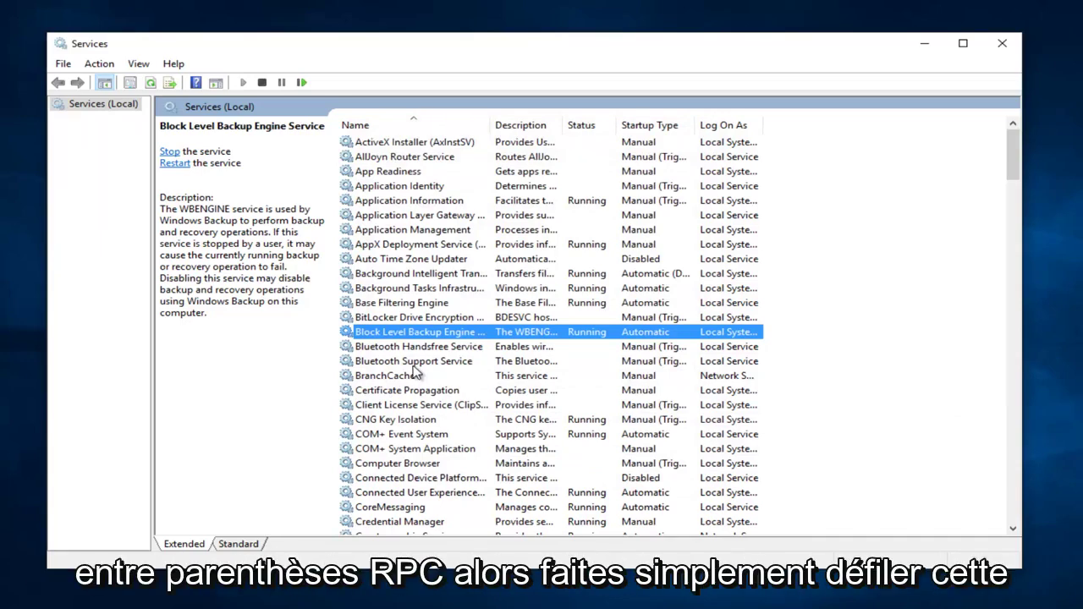
Widen the Name column and review Remote Procedure Call (RPC) properties, closing without changes.
scroll(419, 380, down, 18)
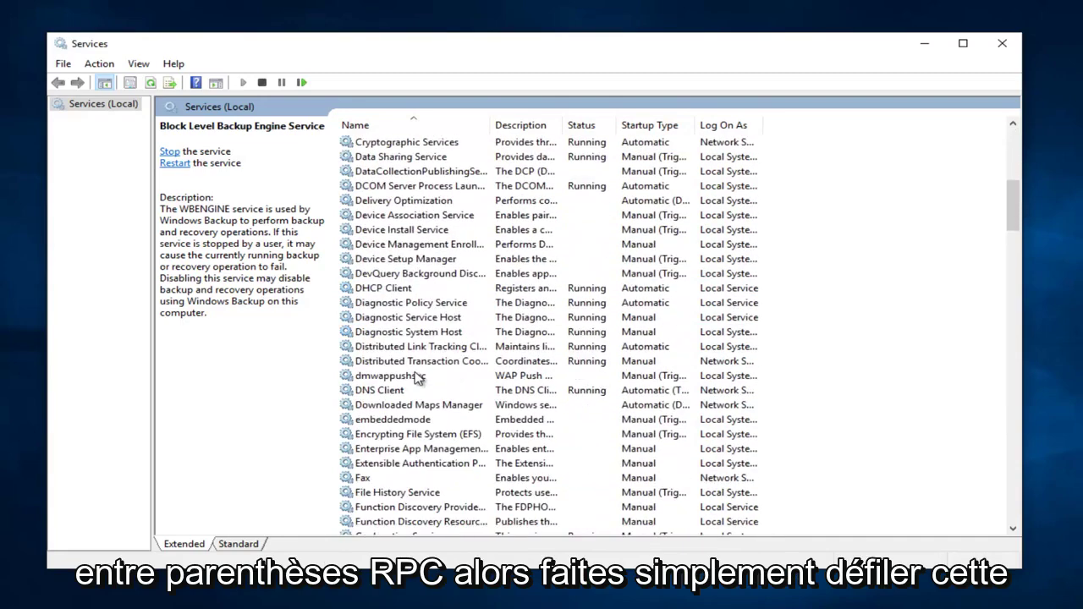
scroll(415, 372, down, 12)
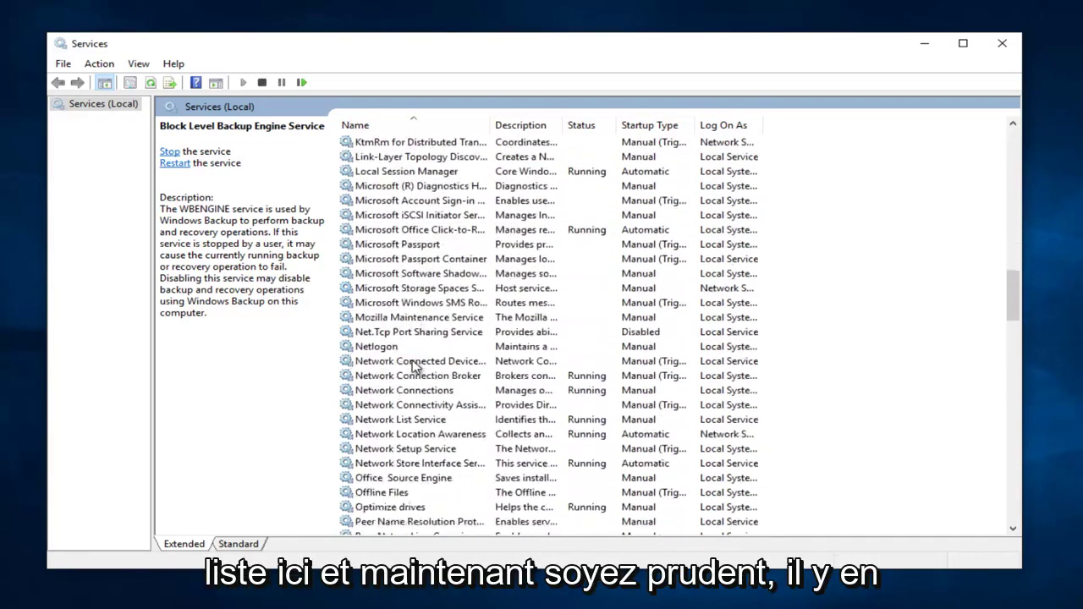
scroll(414, 372, down, 4)
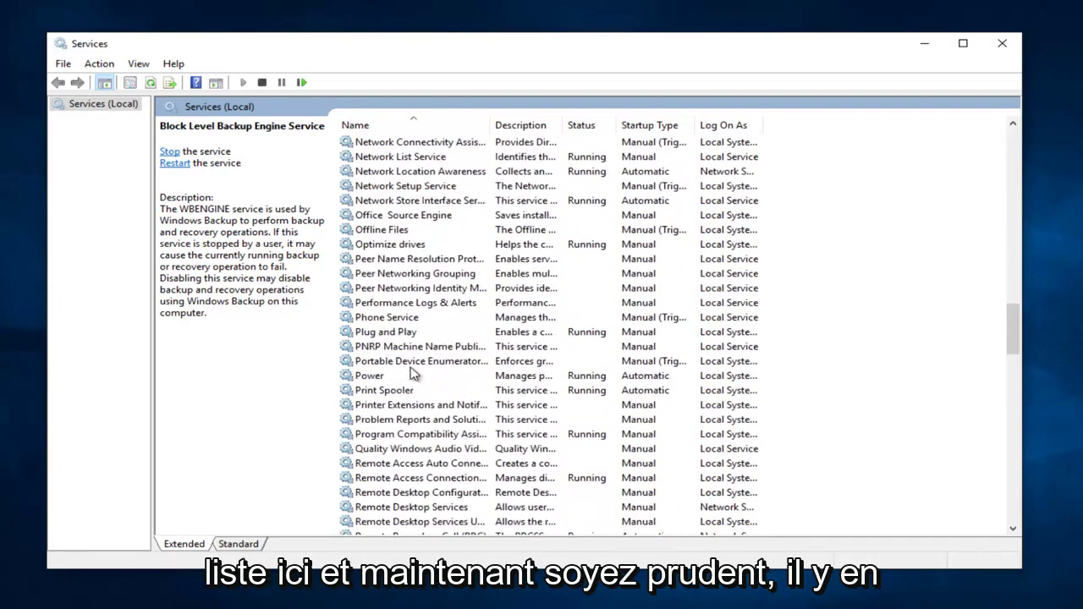
click(439, 455)
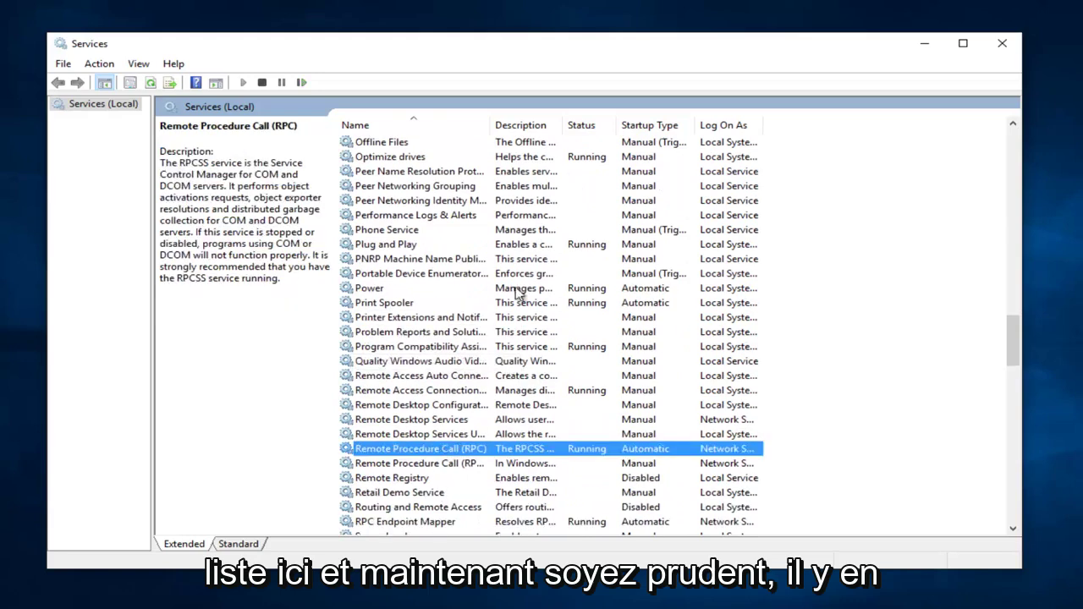
drag(492, 125, 527, 127)
click(485, 464)
click(419, 450)
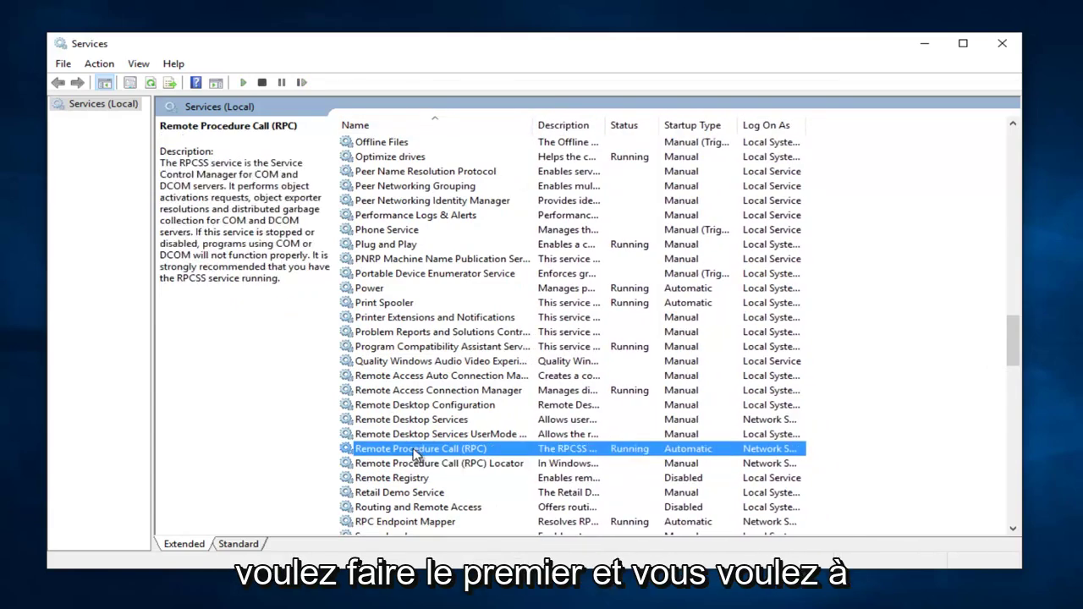
right_click(413, 452)
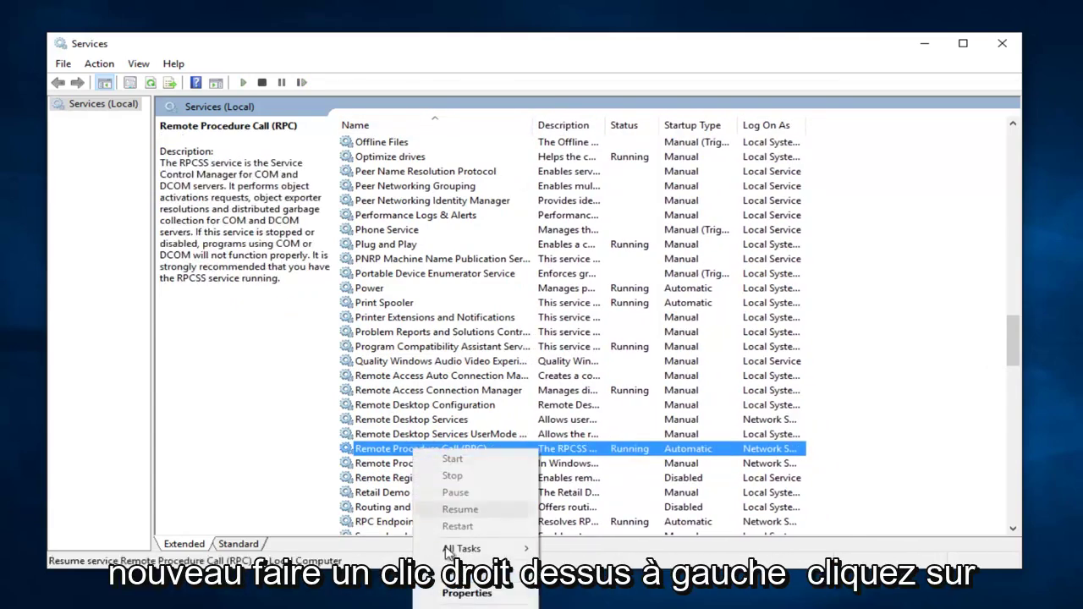
click(448, 594)
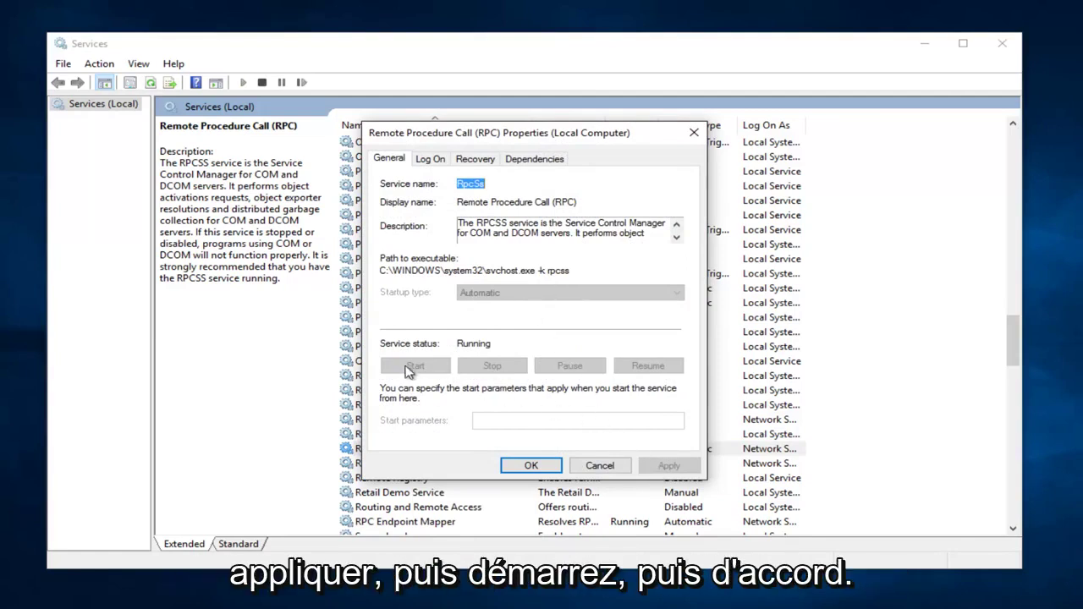
click(693, 133)
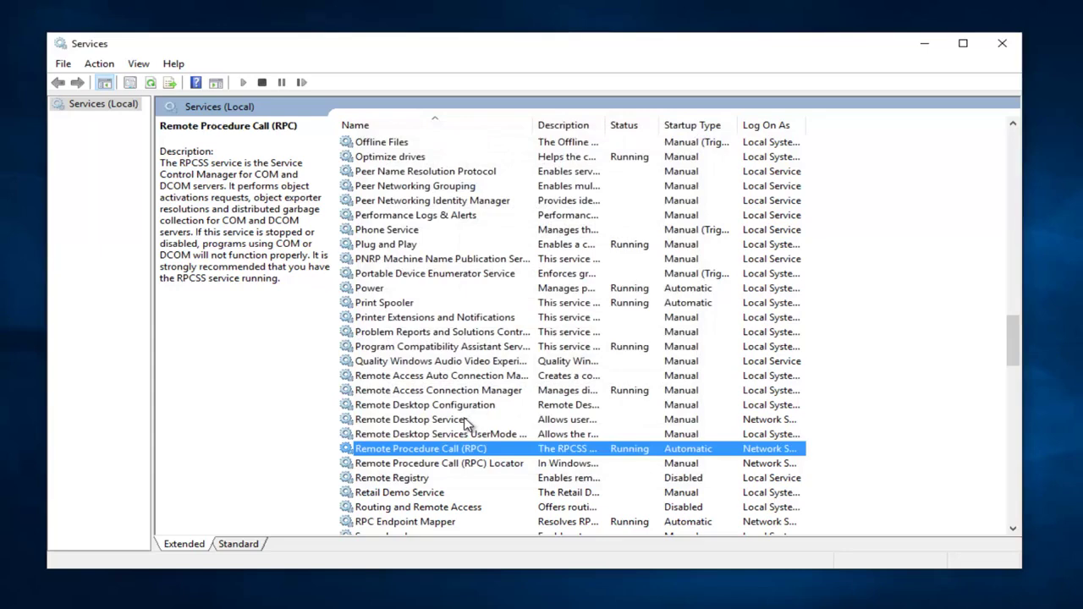
Check RPC Endpoint Mapper properties show Automatic and Running, then close the dialog.
scroll(464, 423, down, 1)
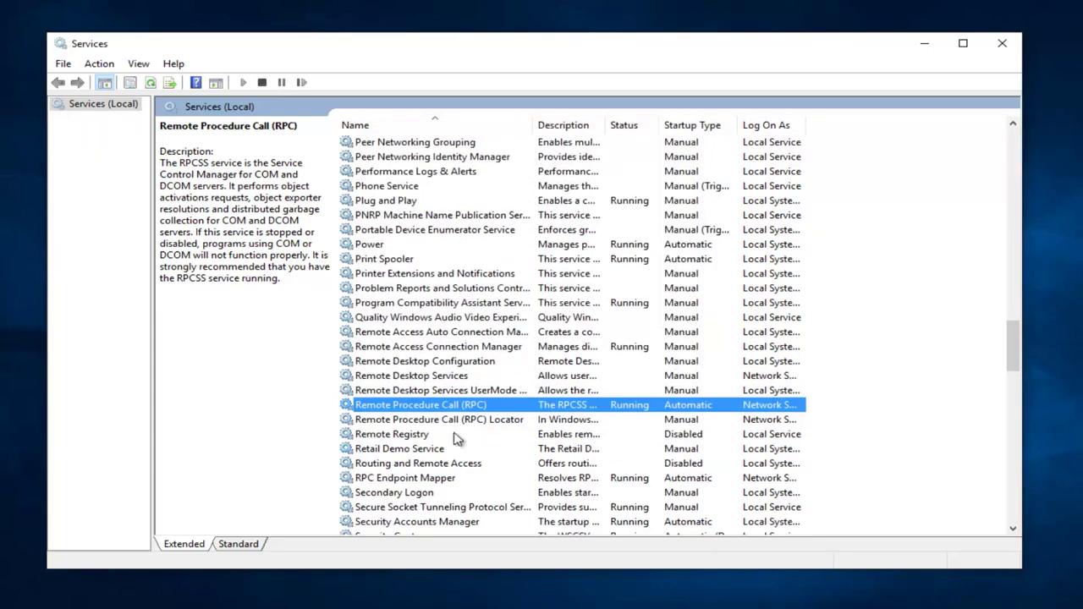
click(406, 480)
right_click(404, 482)
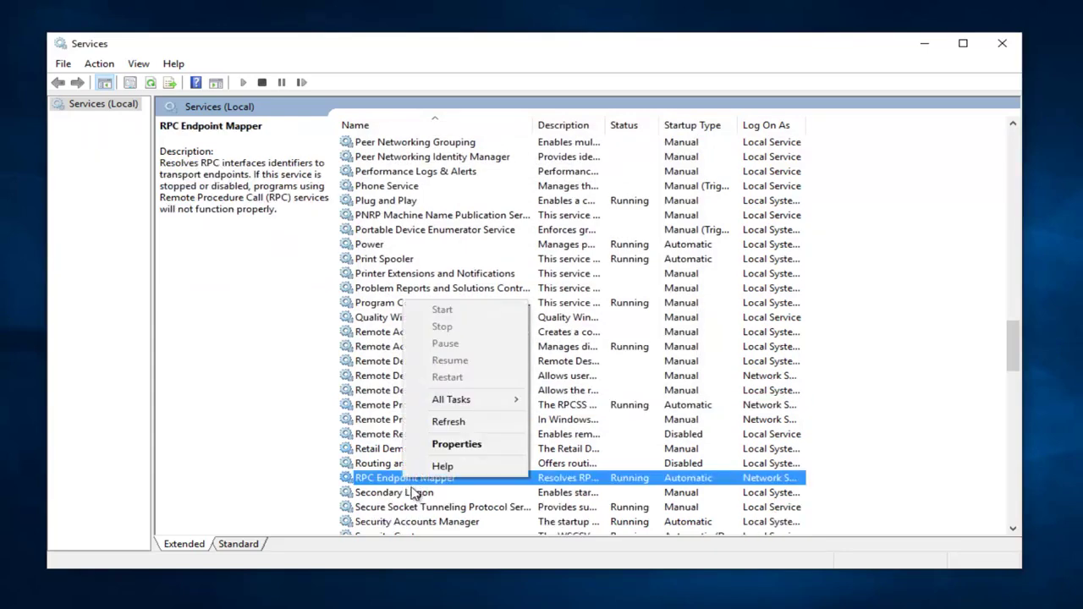
click(440, 445)
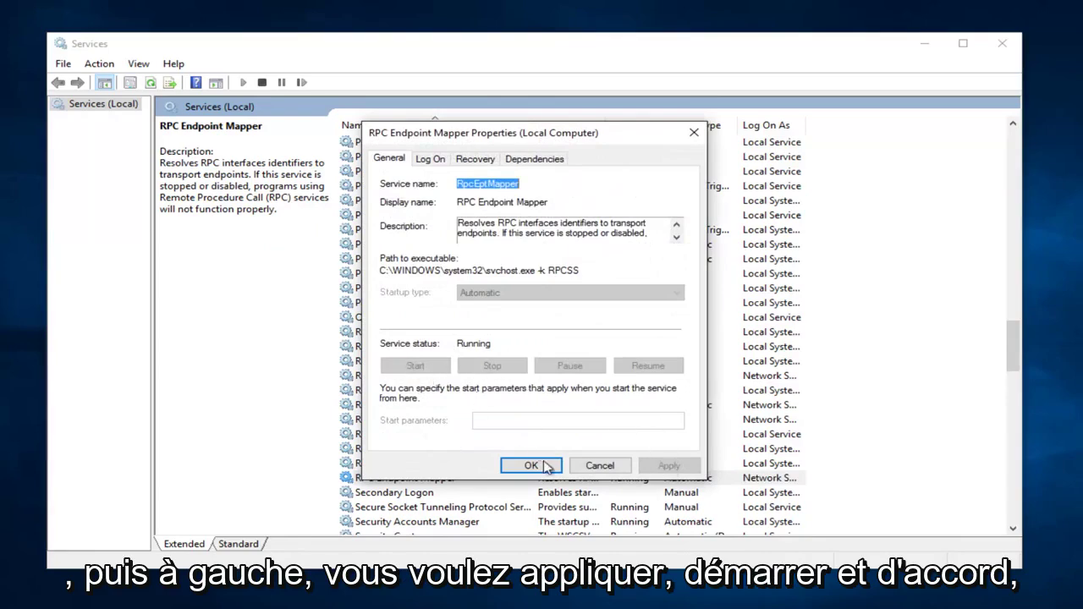
click(692, 135)
scroll(515, 384, down, 10)
Find the Windows Backup service in the list and open its properties.
scroll(484, 383, down, 9)
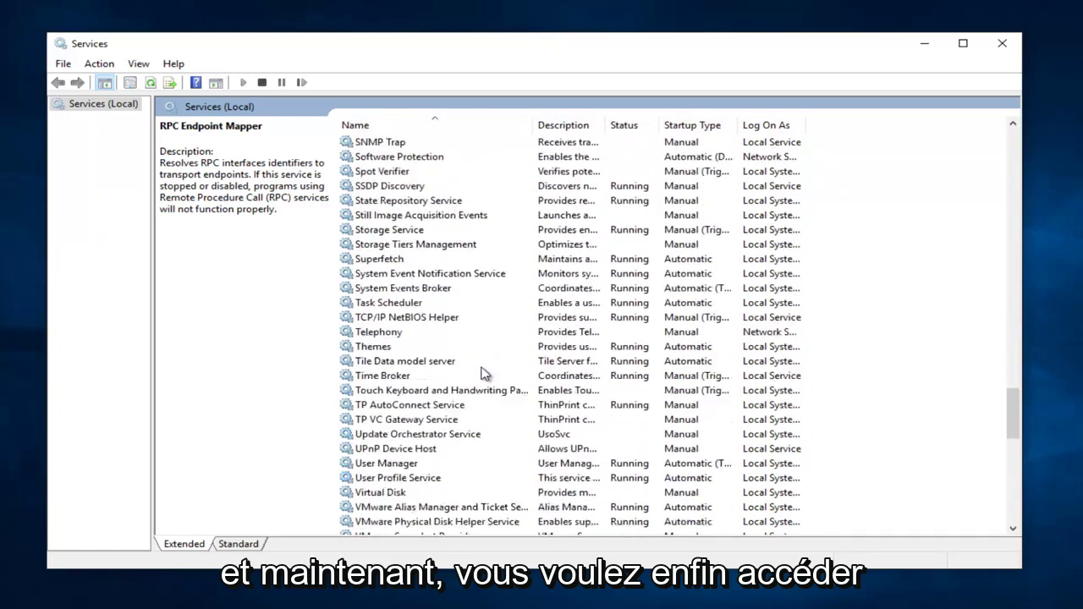
scroll(478, 368, down, 8)
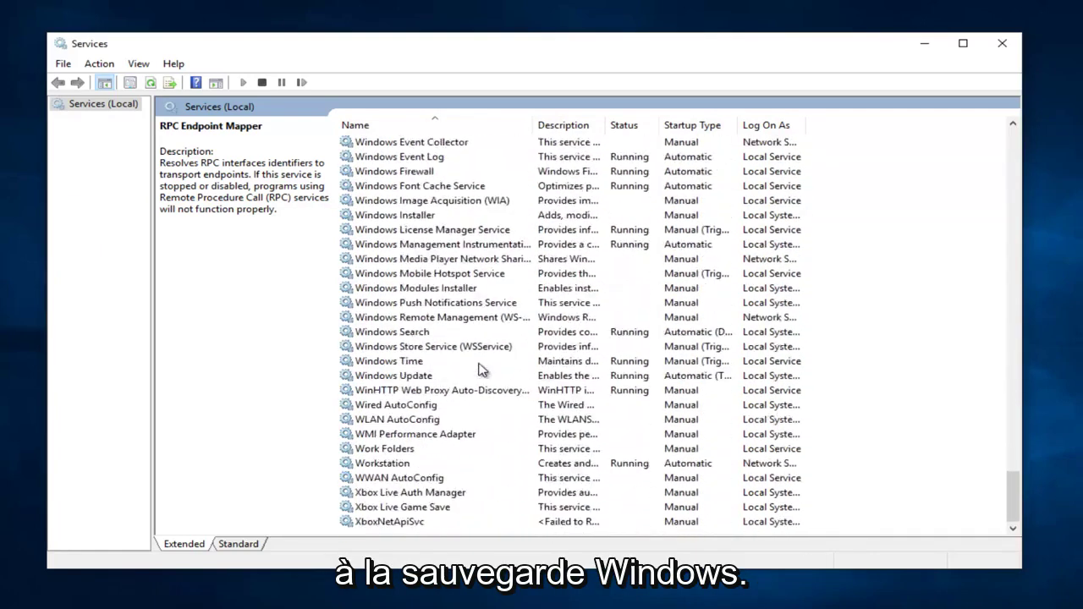
scroll(414, 374, up, 2)
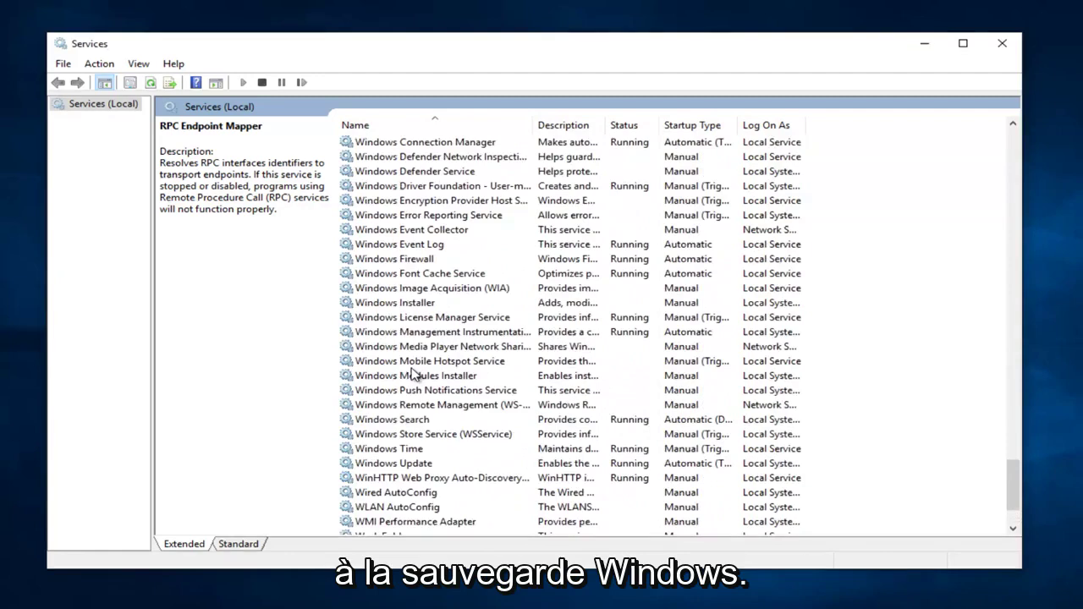
scroll(412, 373, up, 2)
scroll(412, 372, up, 1)
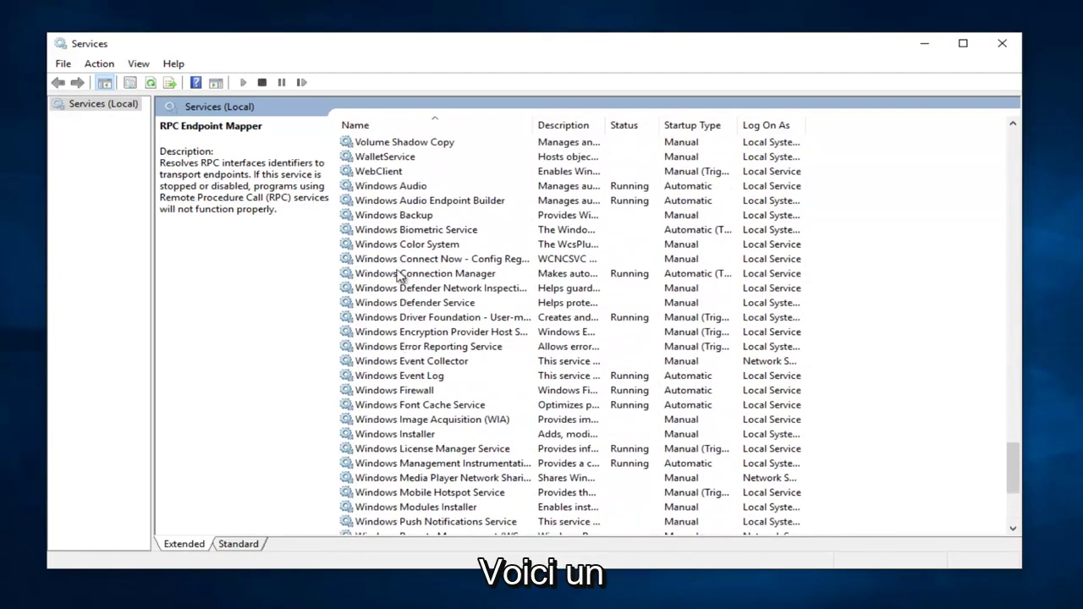
click(388, 216)
right_click(382, 216)
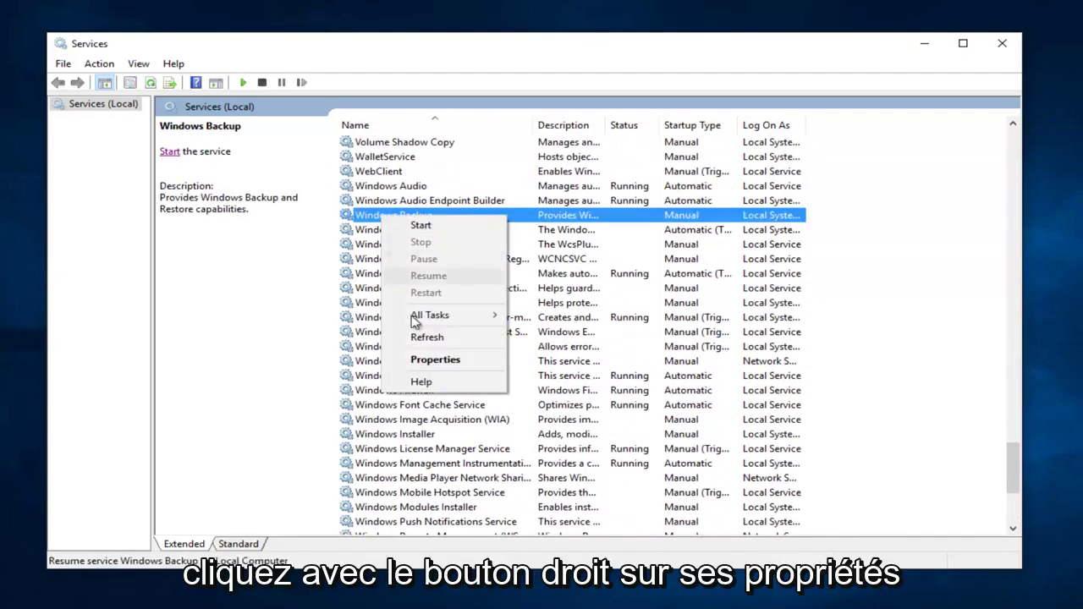
click(426, 359)
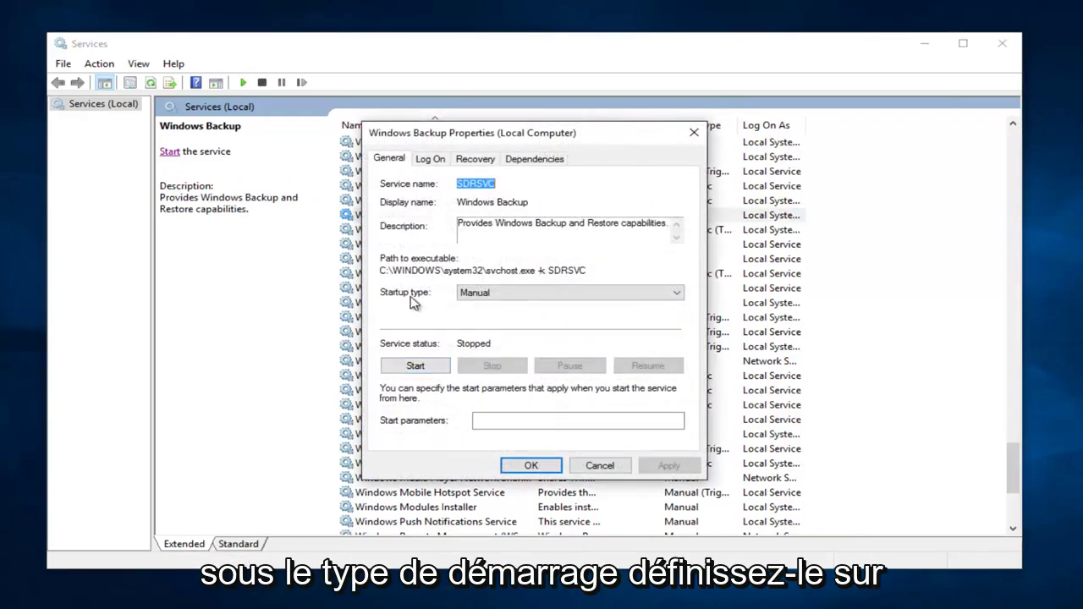
Set Windows Backup startup type to Automatic, apply, start it, and confirm with OK.
click(495, 293)
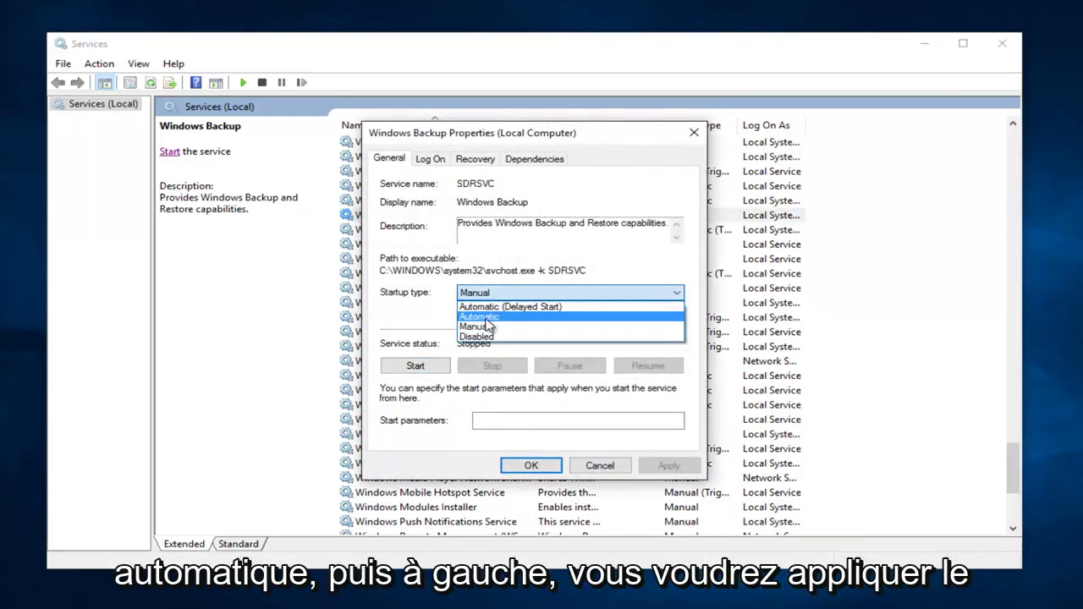
click(486, 318)
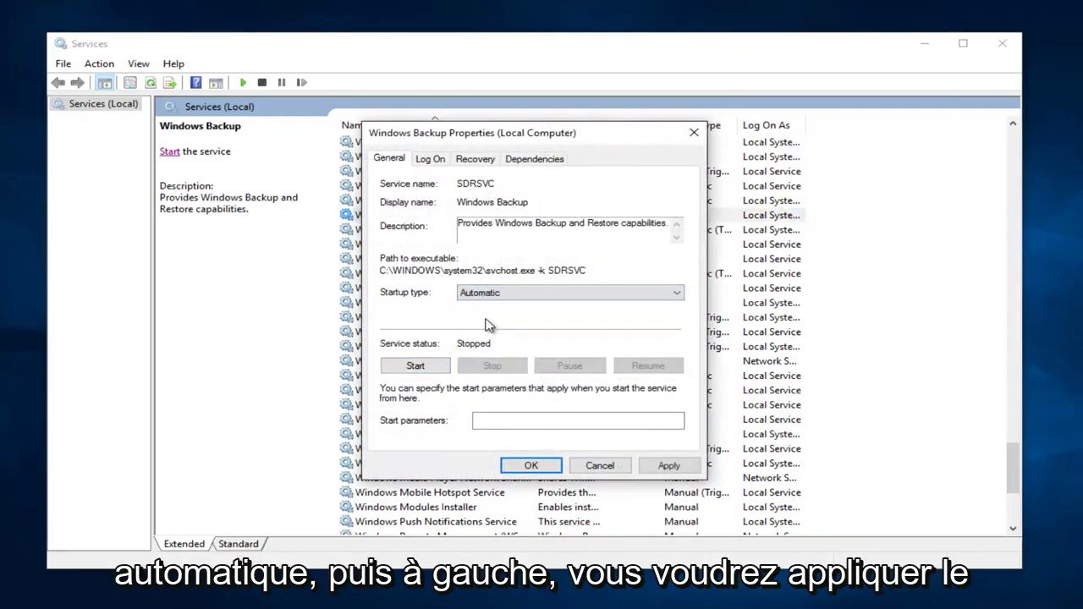
click(657, 468)
click(415, 366)
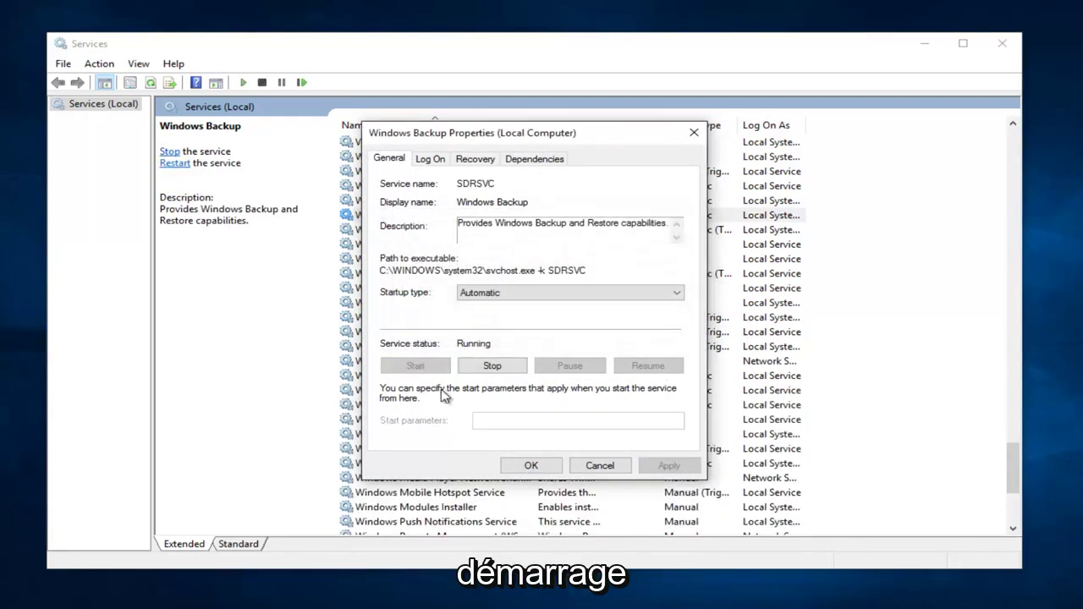
click(526, 465)
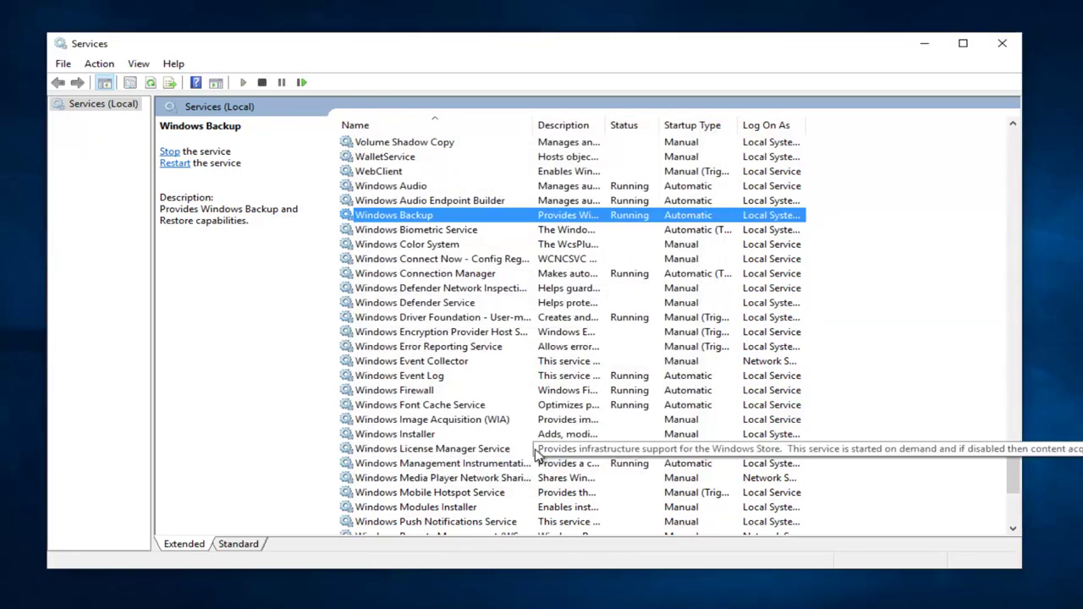
Close Services, launch File Explorer via an 'explorer' search, and open Local Disk (C:).
click(1001, 43)
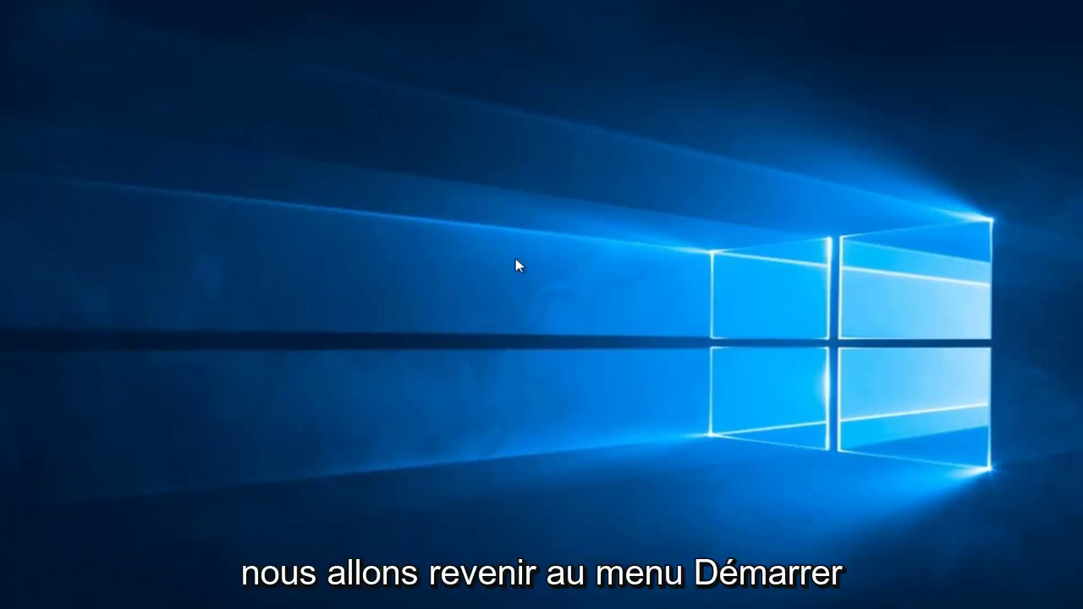
key(super)
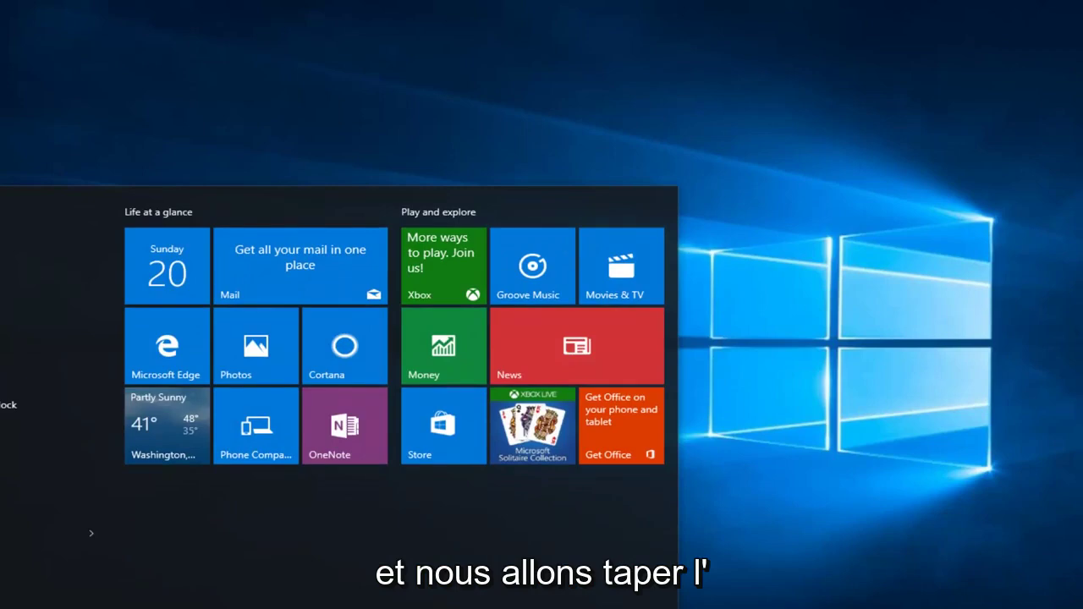
text(explore)
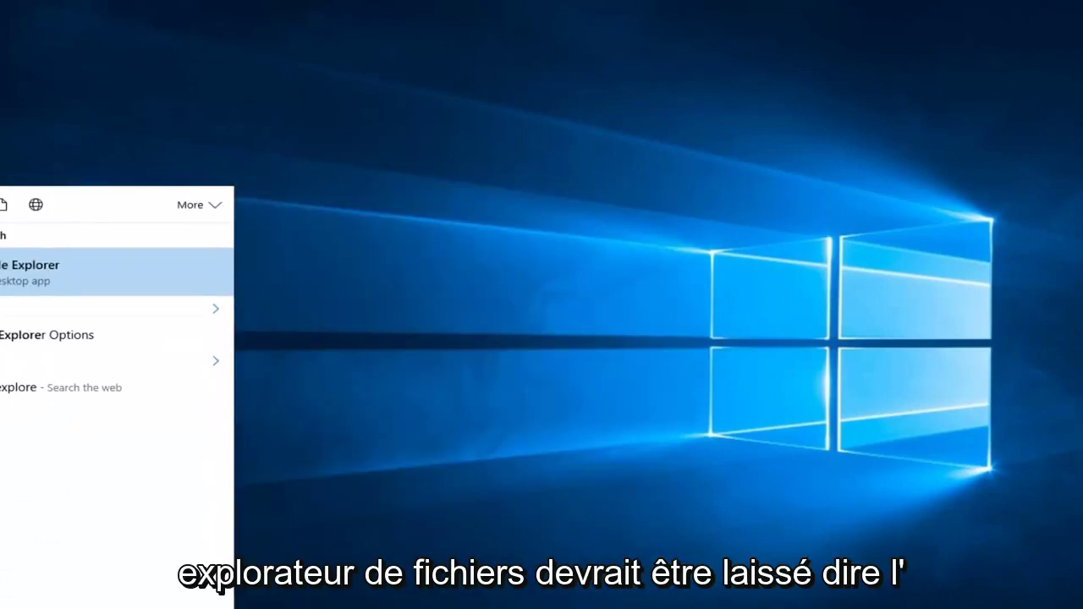
text(r)
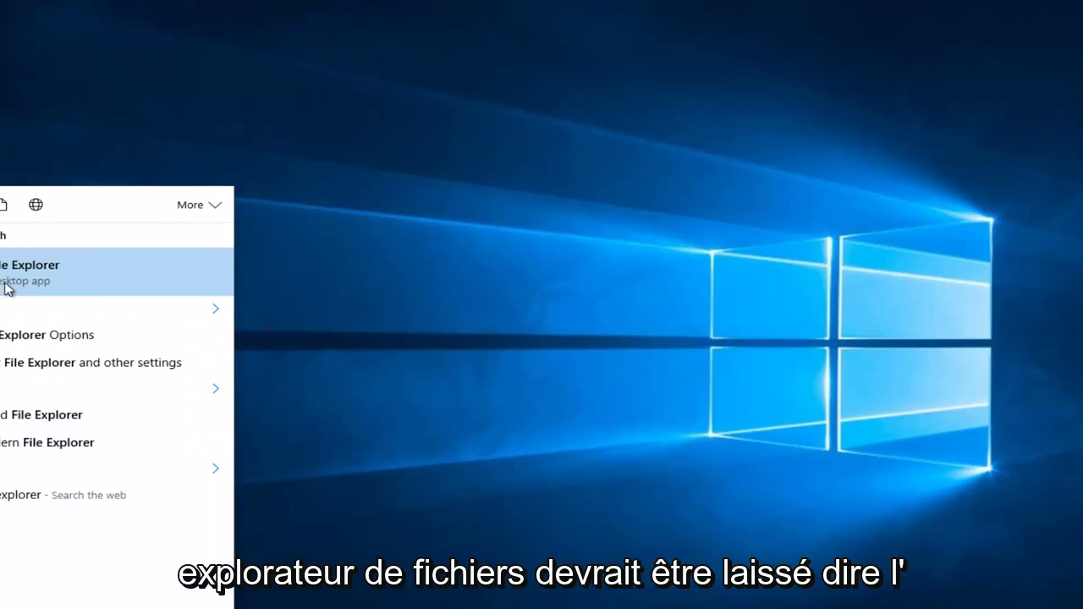
click(34, 283)
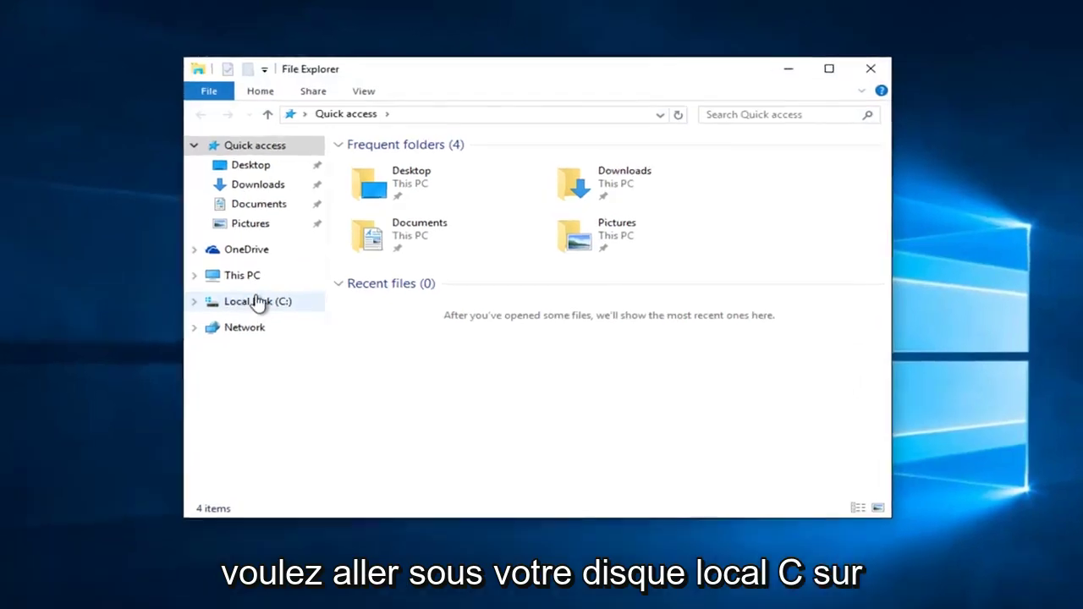
click(259, 303)
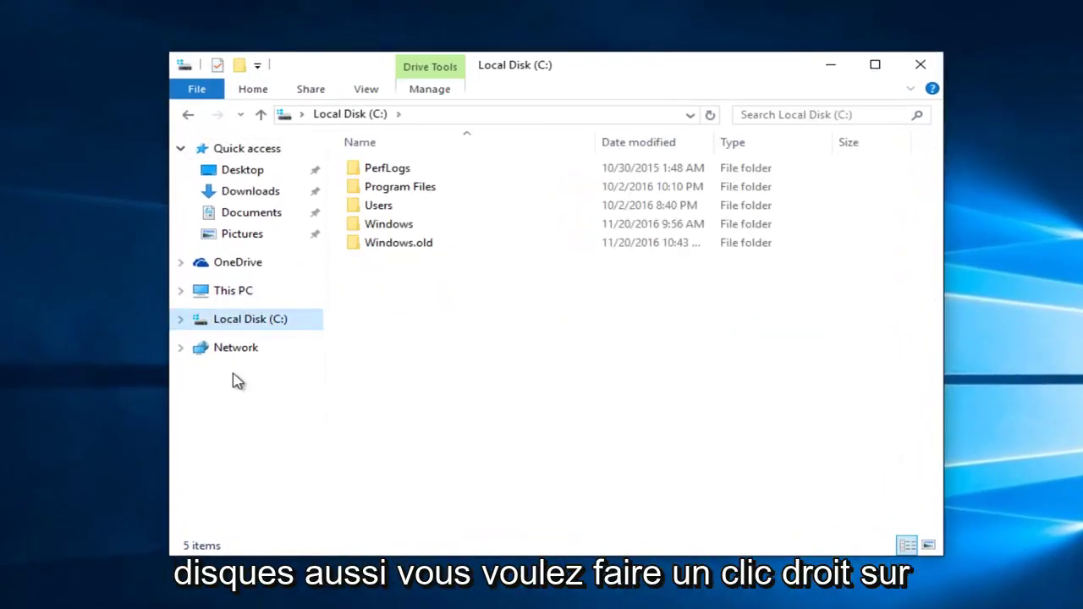
right_click(217, 319)
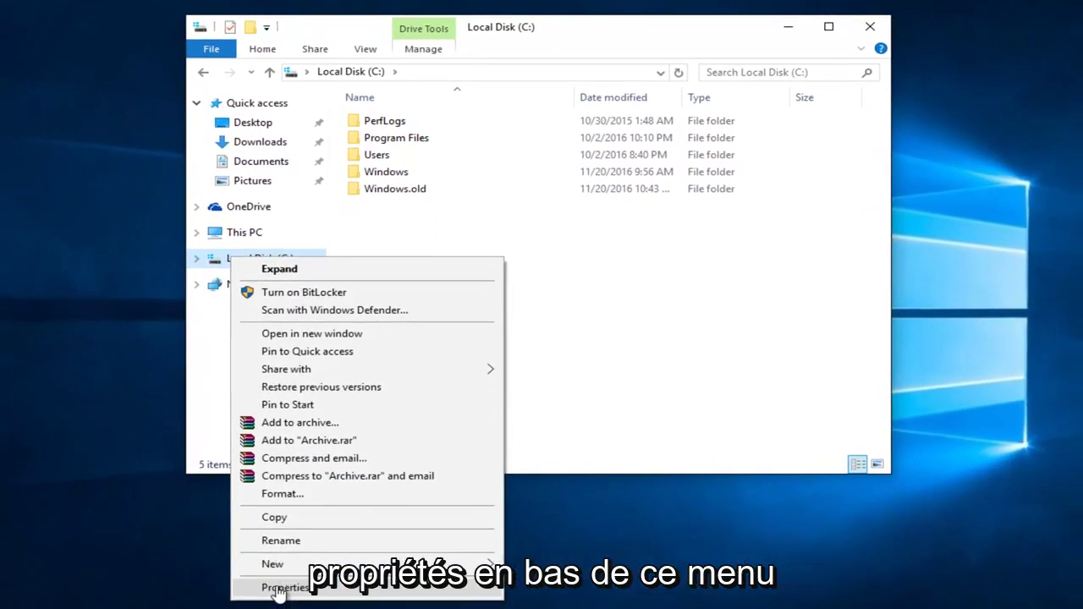
Open Local Disk (C:) properties and run Check under Error checking on the Tools tab.
click(282, 587)
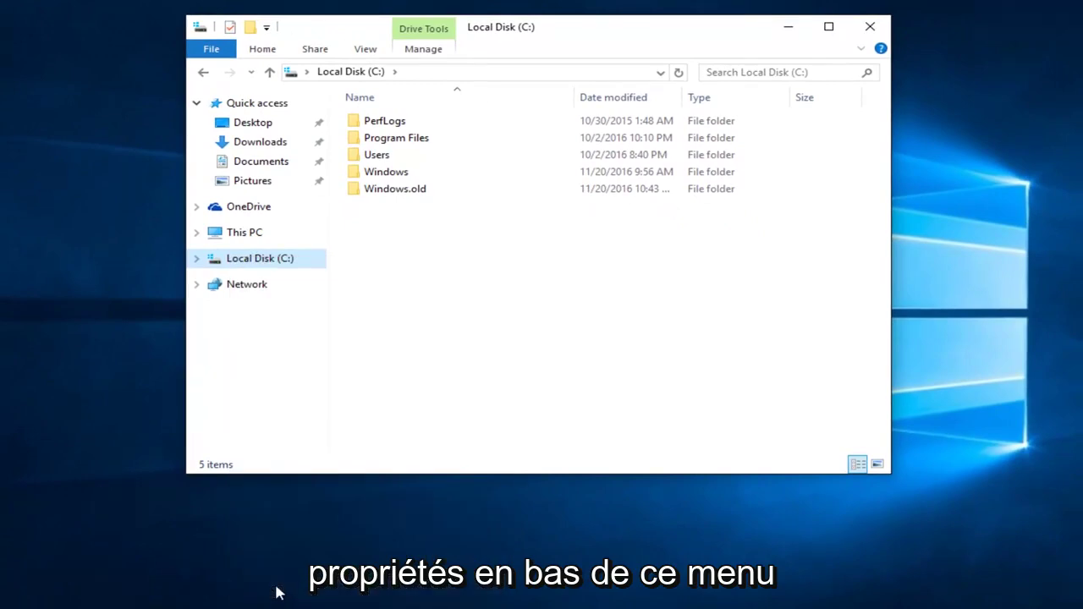
click(798, 26)
drag(363, 215, 463, 76)
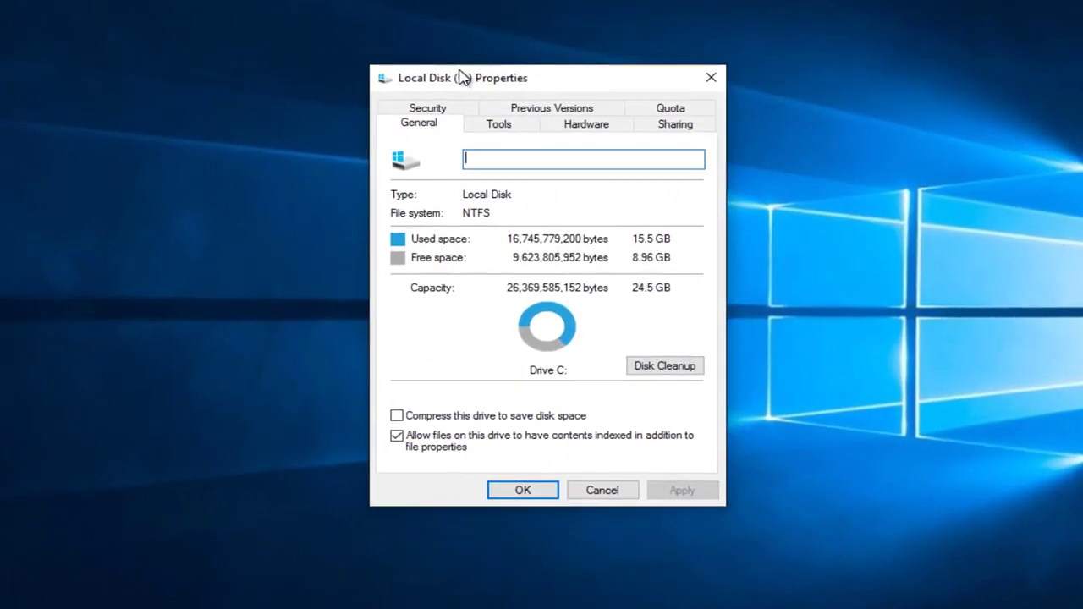
click(497, 132)
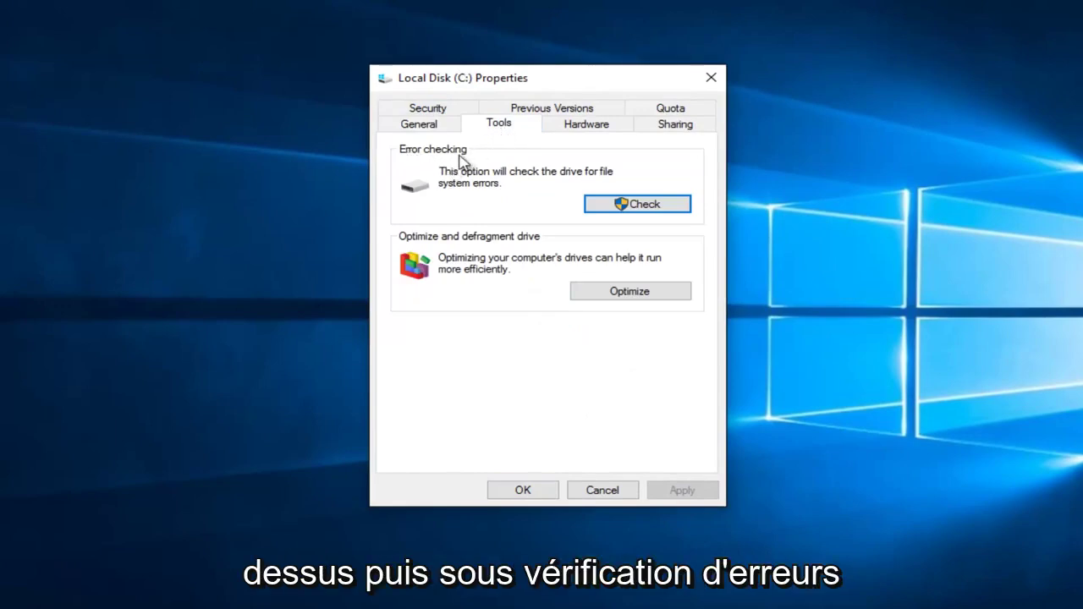
click(633, 212)
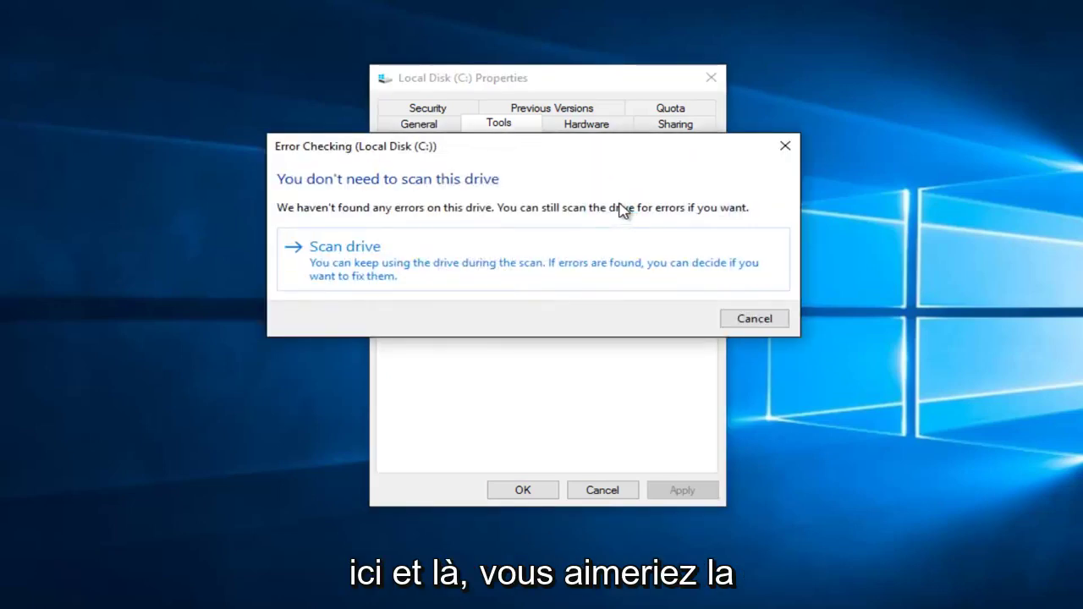
Start the Scan drive error check on Local Disk (C:).
click(431, 272)
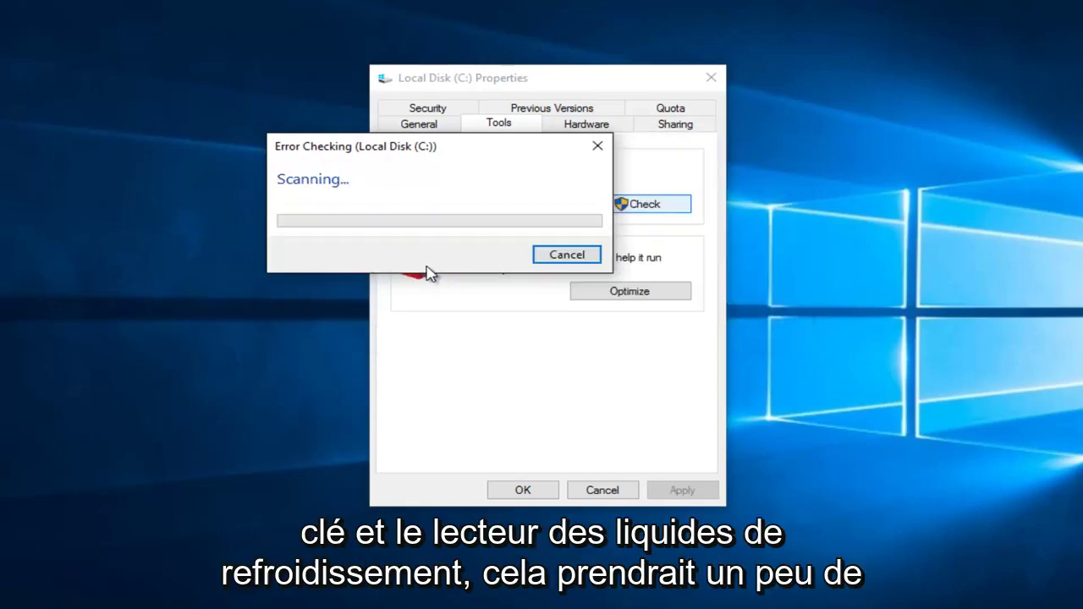